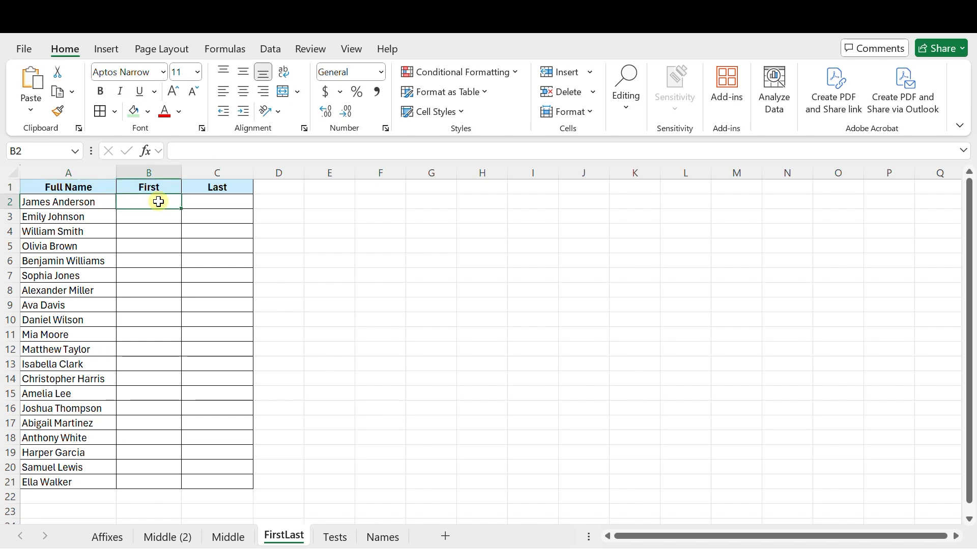
# Enter the first name from A2 in B2 and the last name in C2 as fill examples
pyautogui.write('James')
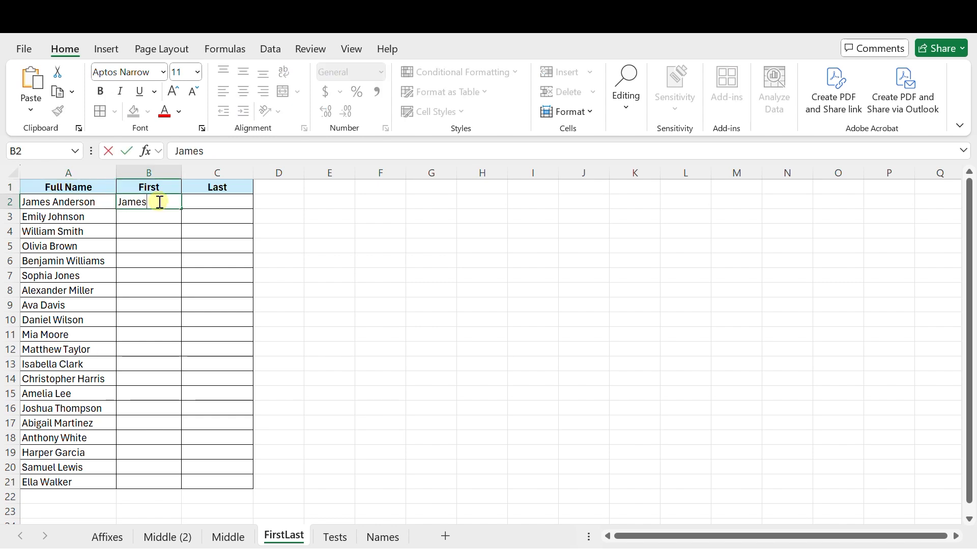
pyautogui.press('Tab')
pyautogui.write('And')
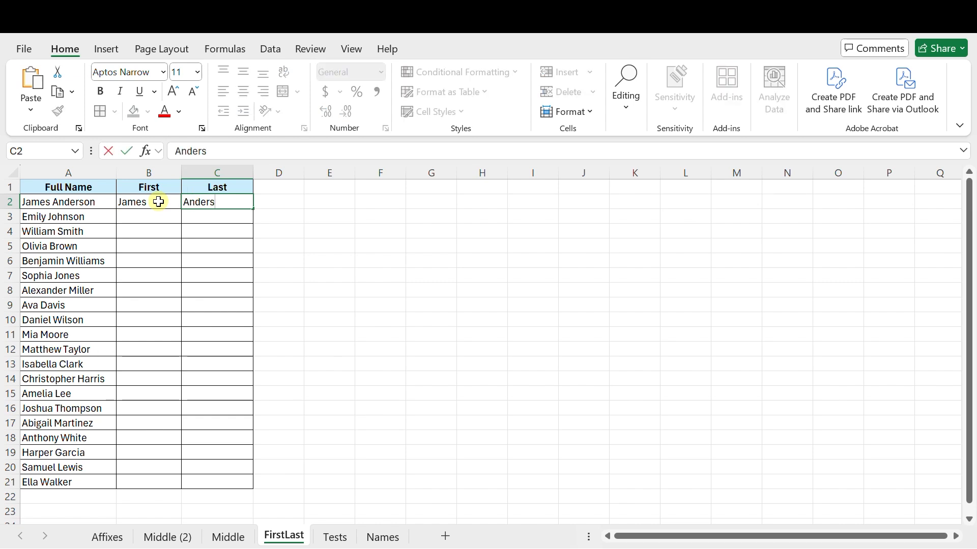
pyautogui.press('Return')
# Extend the example first name from B2 down to B21 using Flash Fill
pyautogui.click(159, 202)
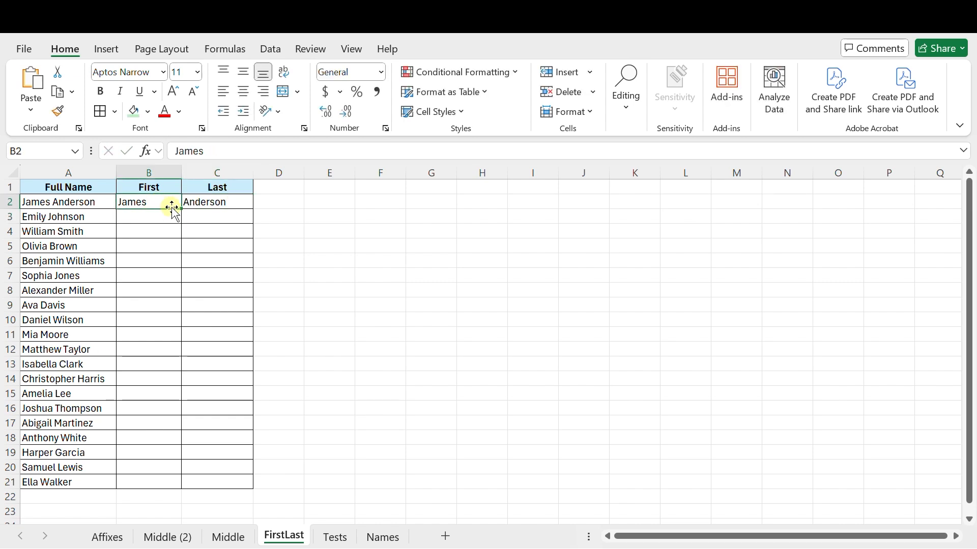
pyautogui.moveTo(180, 208); pyautogui.dragTo(183, 489)
pyautogui.click(200, 508)
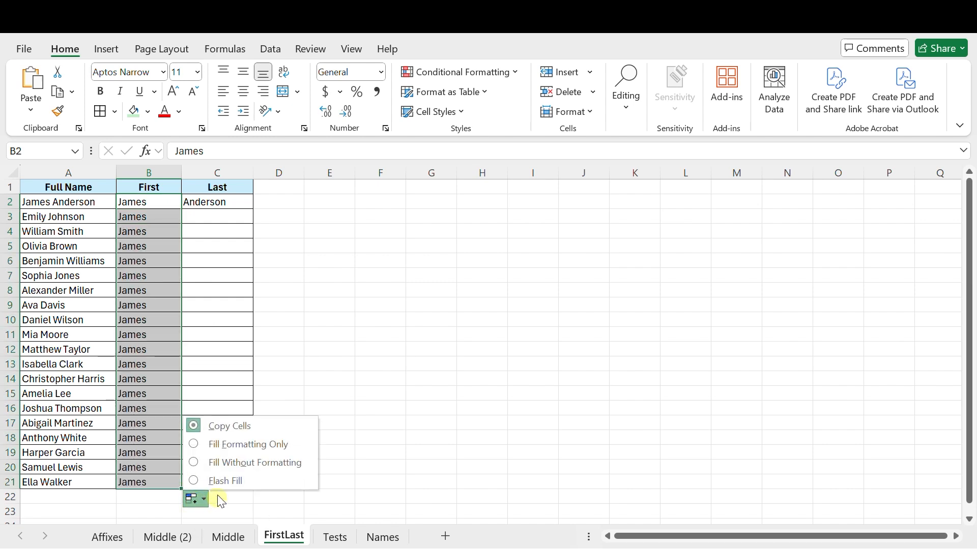
pyautogui.click(220, 480)
# Extend the example last name from C2 down to C21 using Flash Fill
pyautogui.click(222, 199)
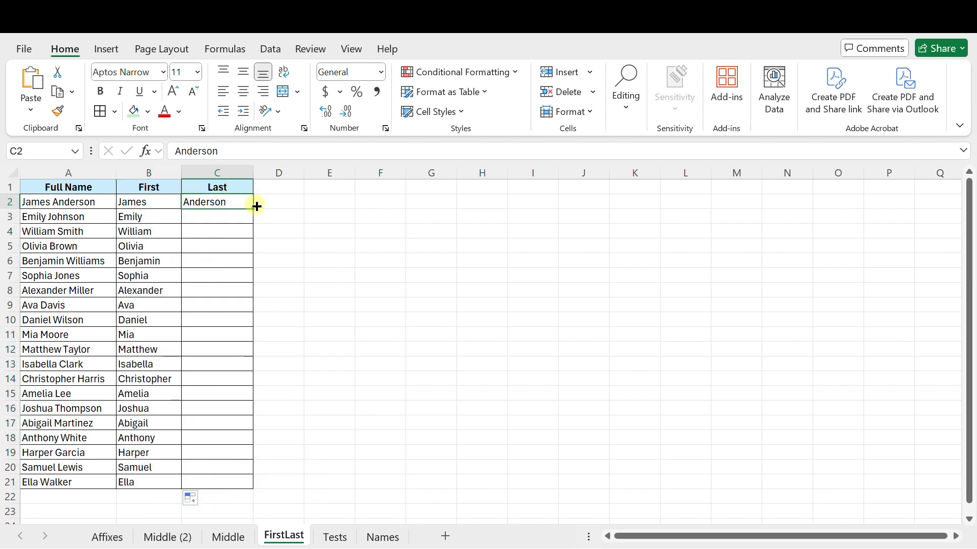
pyautogui.moveTo(252, 209); pyautogui.dragTo(246, 490)
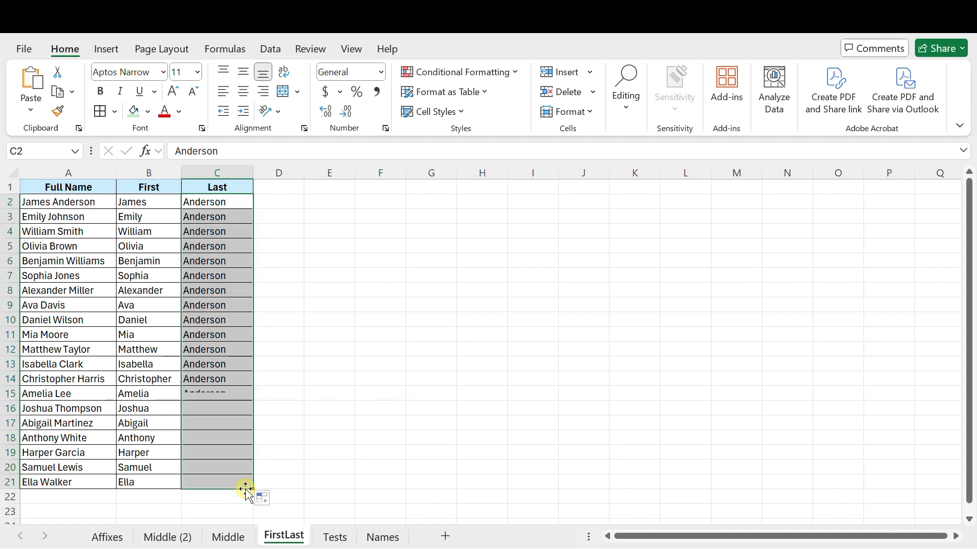
pyautogui.click(263, 499)
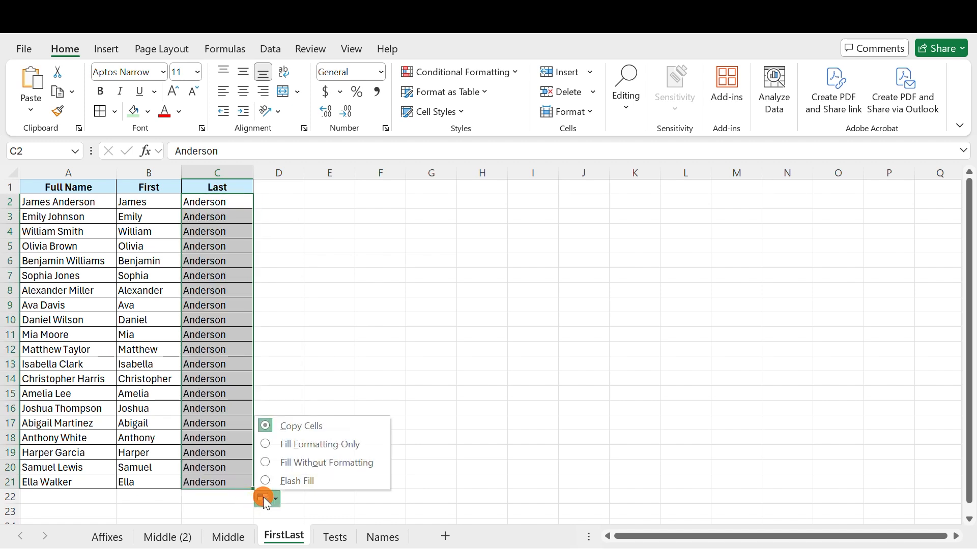
pyautogui.click(295, 482)
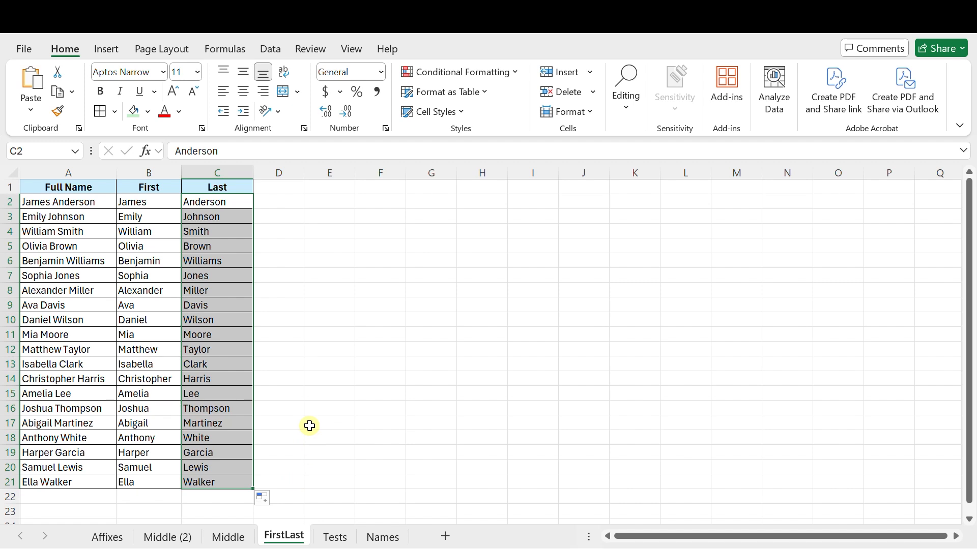
# Clear the contents of the First and Last columns in B2:C21
pyautogui.moveTo(148, 201); pyautogui.dragTo(233, 482)
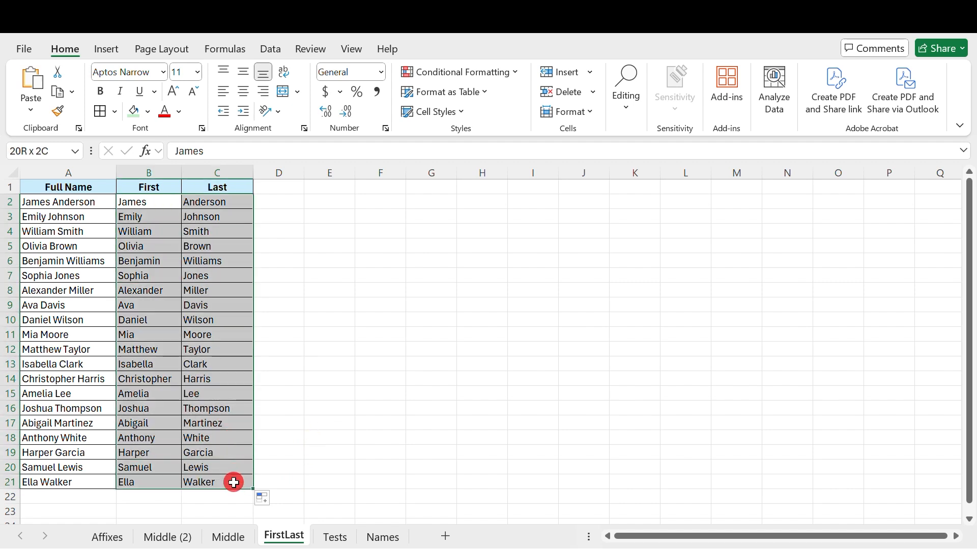
pyautogui.press('Delete')
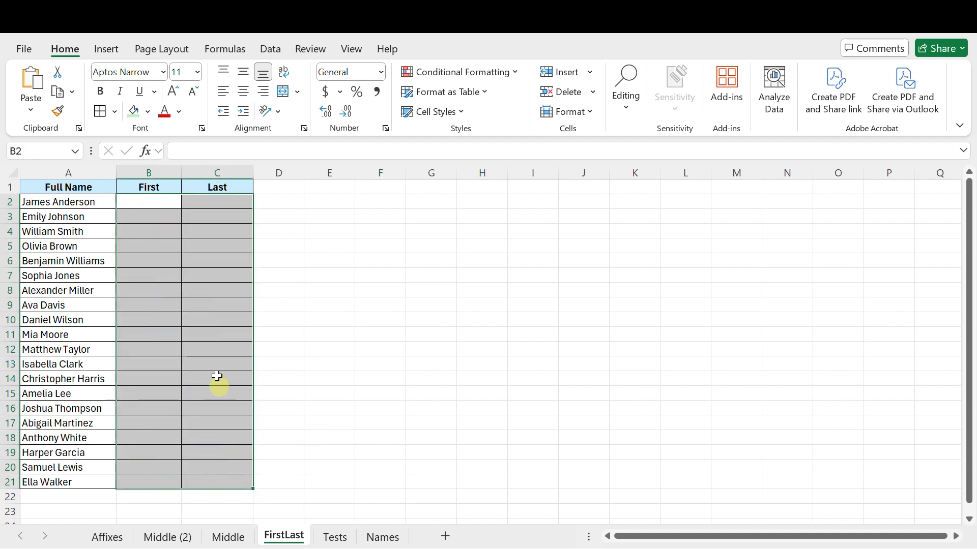
# Enter =TEXTSPLIT($A2," ") in B2 to split the full name at spaces, and fill the formula down to B21
pyautogui.click(155, 206)
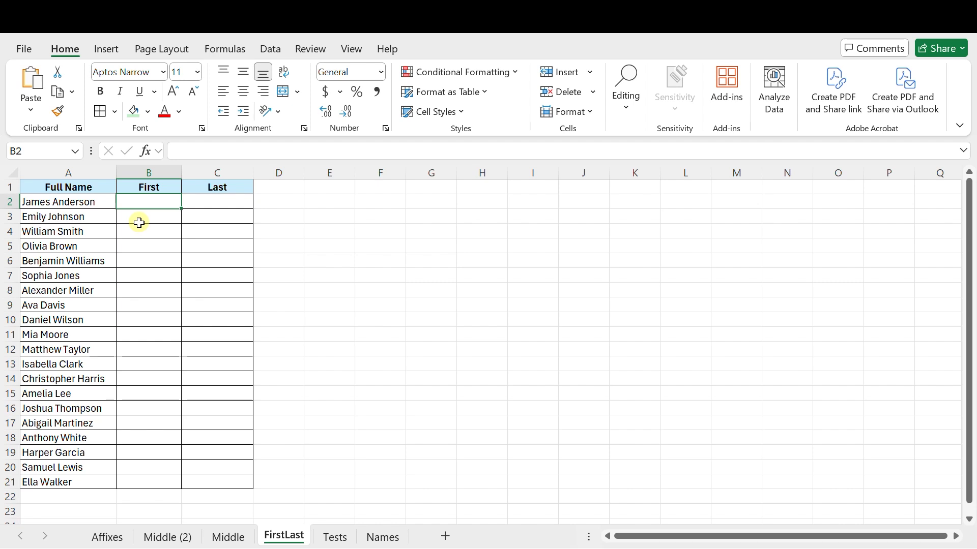
pyautogui.write('=te')
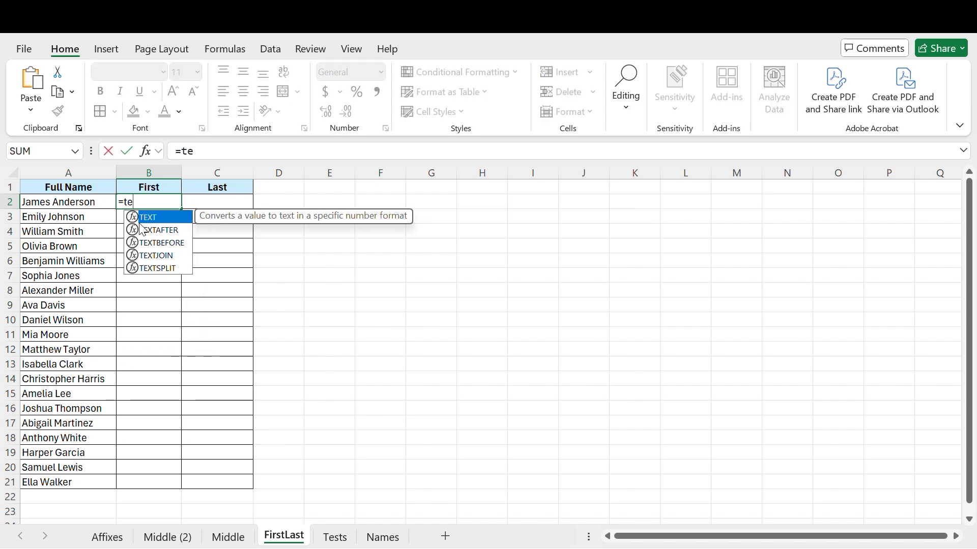
pyautogui.write('xtsp')
pyautogui.press('Tab')
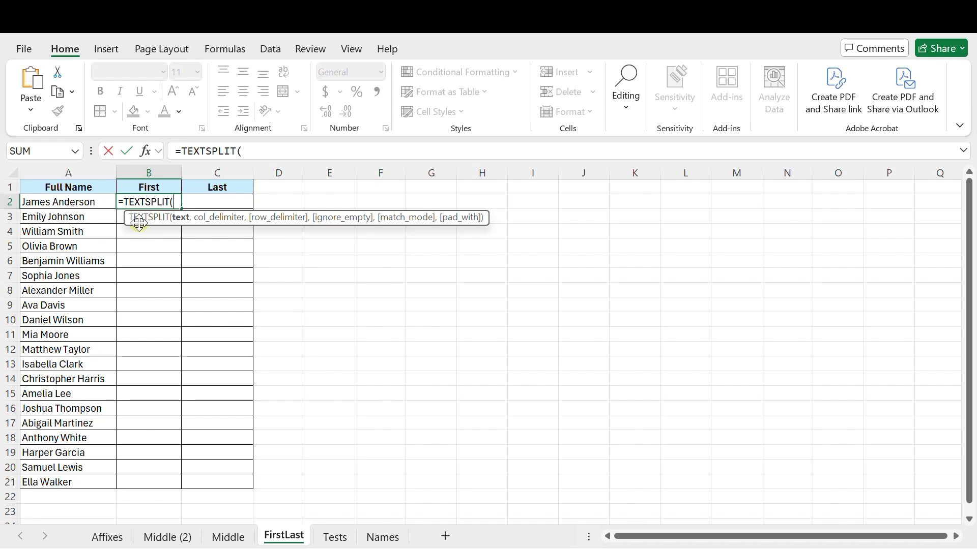
pyautogui.click(98, 202)
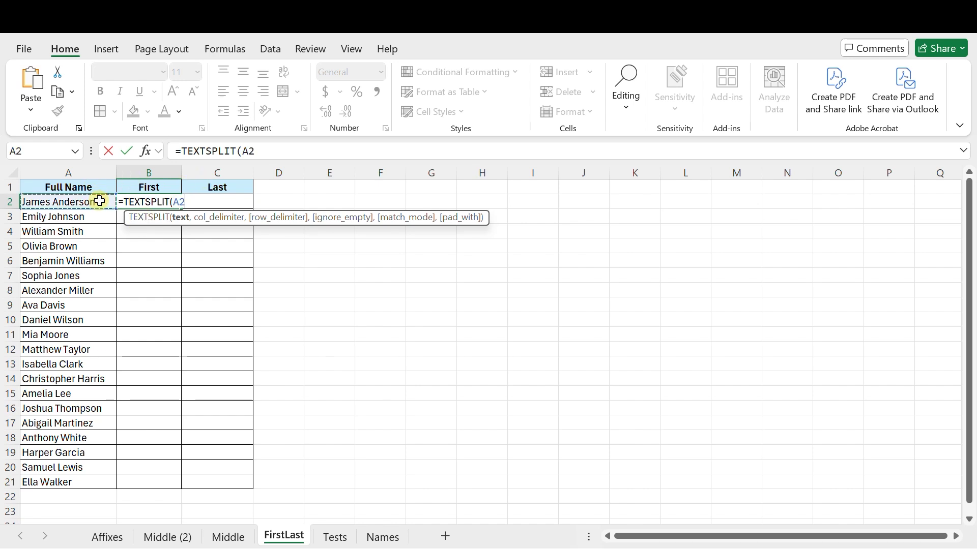
pyautogui.click(244, 148)
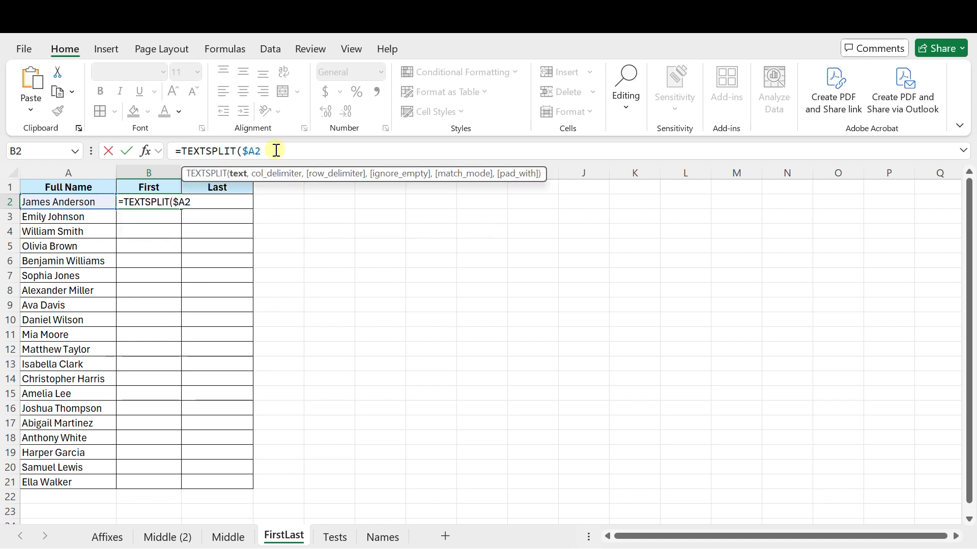
pyautogui.write(',')
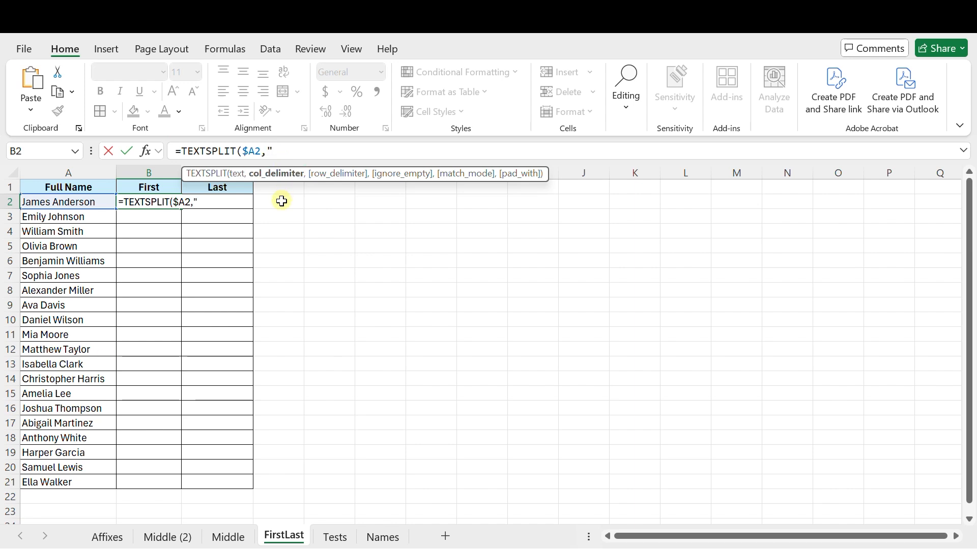
pyautogui.write('" ")')
pyautogui.press('Return')
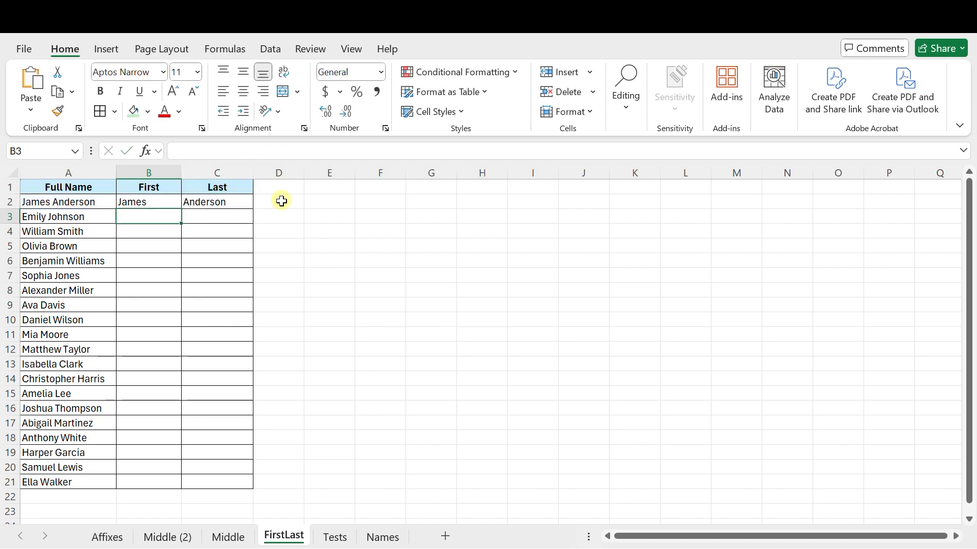
pyautogui.click(162, 200)
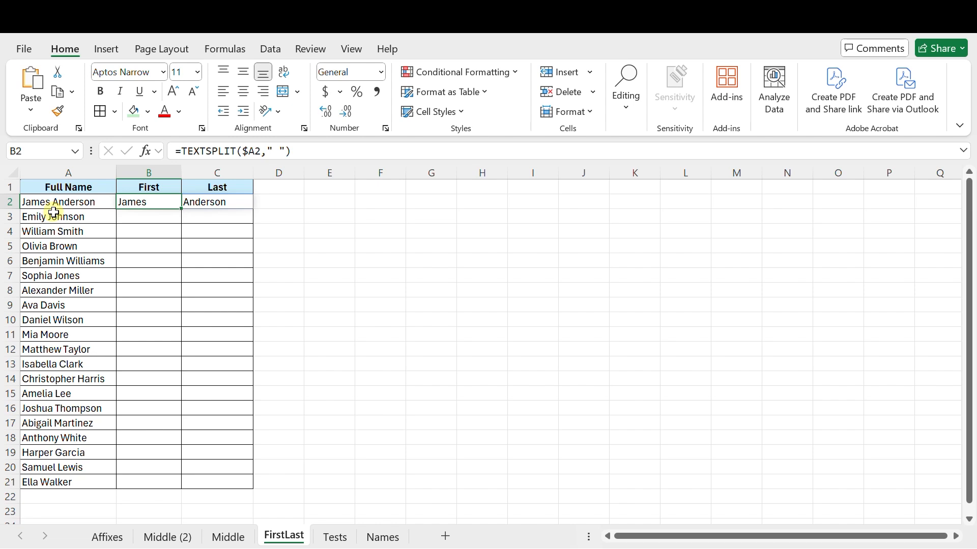
pyautogui.moveTo(181, 209); pyautogui.dragTo(182, 483)
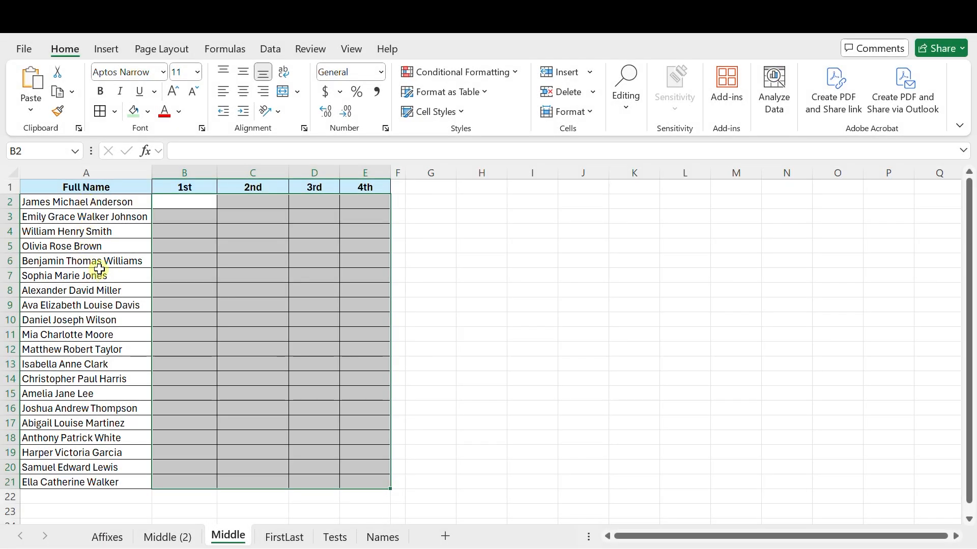
# On the Middle sheet, enter =TEXTSPLIT(A2," ") in B2 and fill the formula down to B21
pyautogui.click(58, 216)
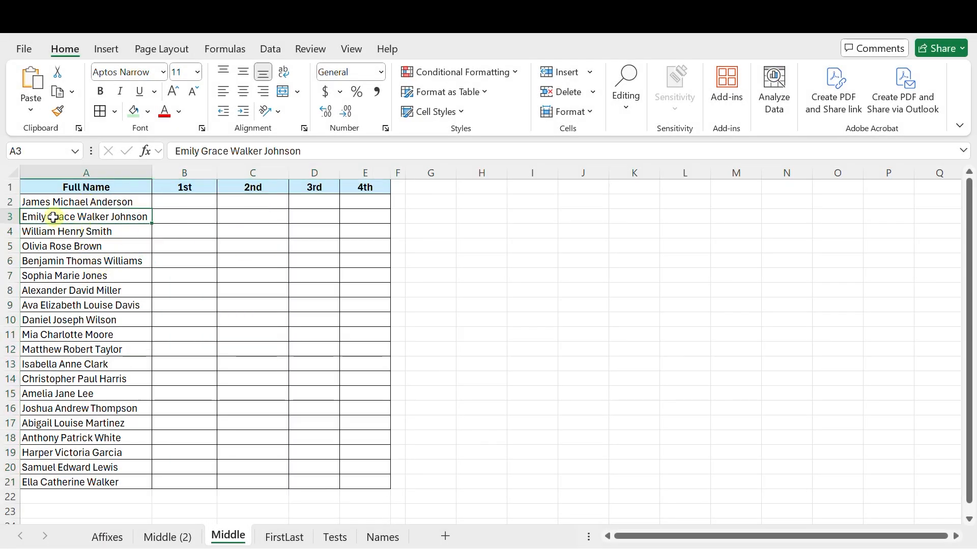
pyautogui.click(95, 203)
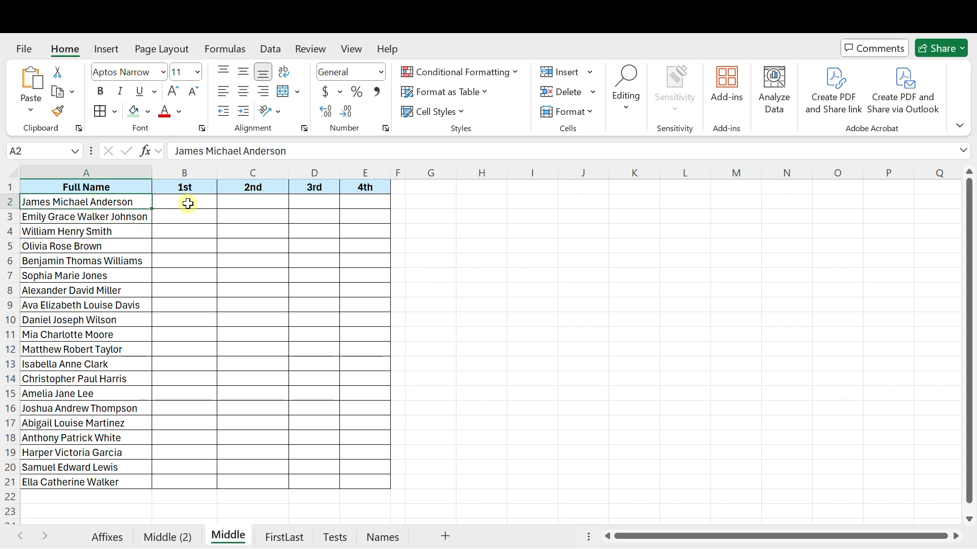
pyautogui.click(189, 204)
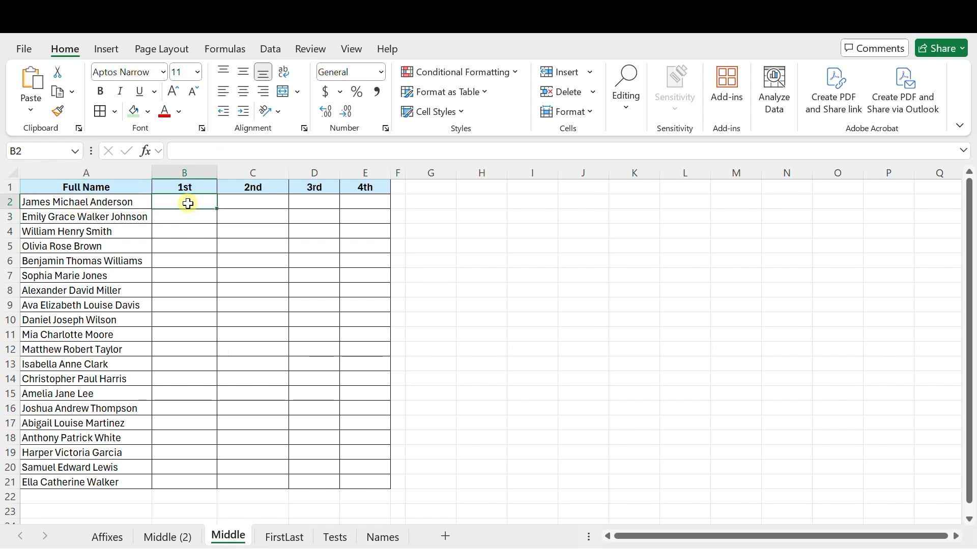
pyautogui.write('=te')
pyautogui.press('Down')
pyautogui.press('Down')
pyautogui.press('Down')
pyautogui.press('Tab')
pyautogui.click(128, 202)
pyautogui.write('," "')
pyautogui.hotkey('ctrl', 'Return')
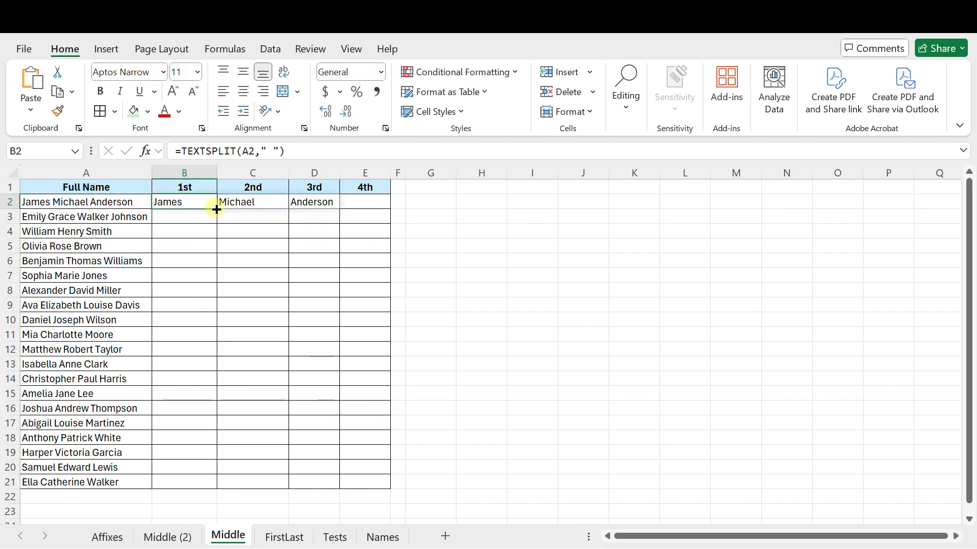
pyautogui.moveTo(215, 209); pyautogui.dragTo(212, 482)
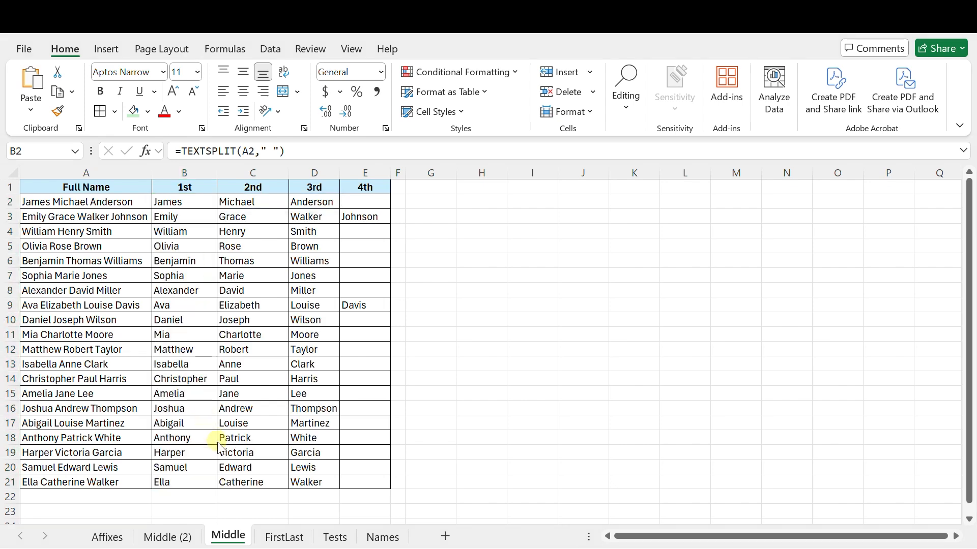
# On the Middle (2) sheet, copy the TEXTSPLIT formula from B2 into G2 under First
pyautogui.click(178, 540)
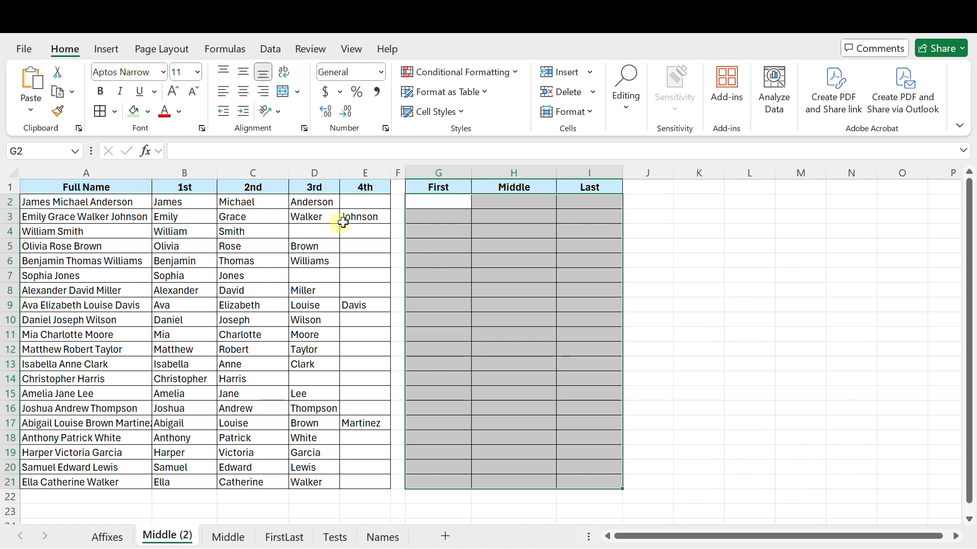
pyautogui.click(453, 210)
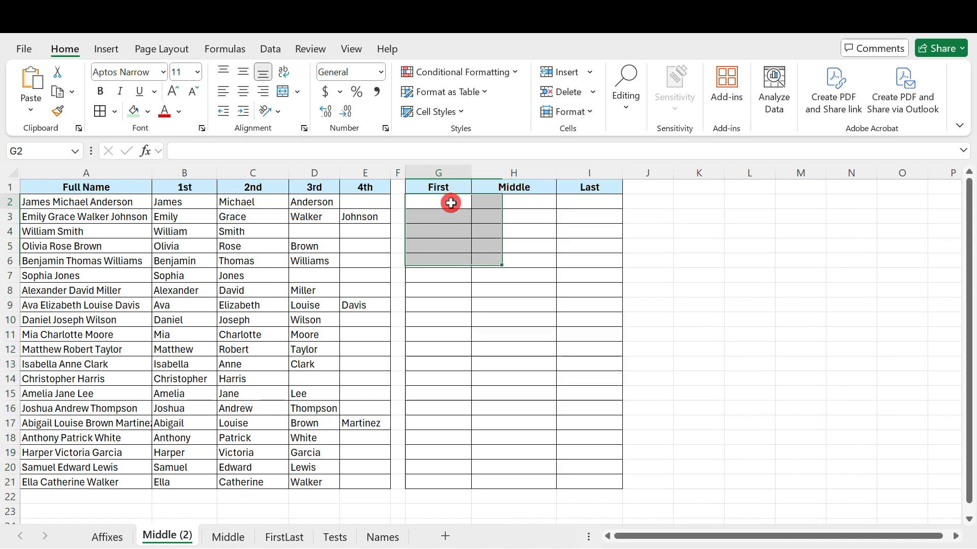
pyautogui.click(196, 203)
pyautogui.hotkey('ctrl', 'c')
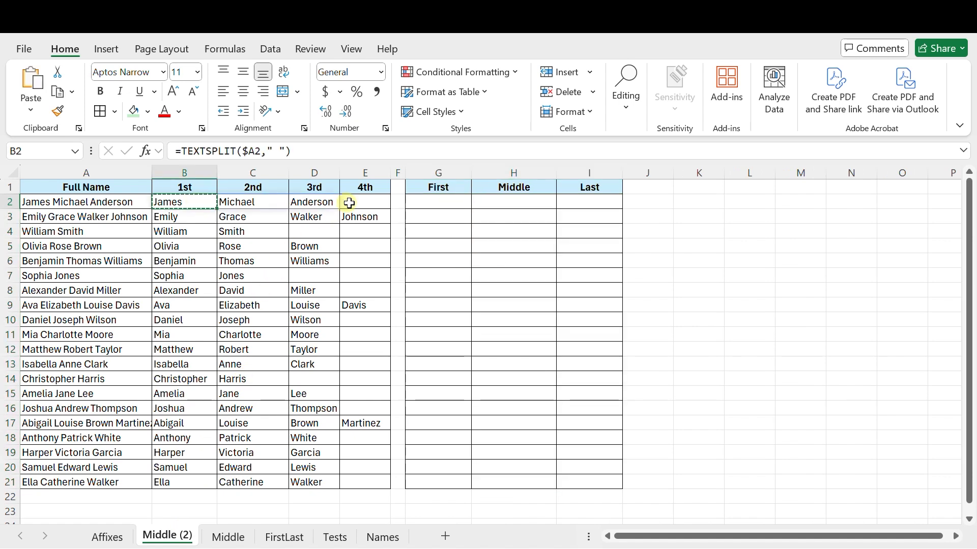
pyautogui.click(451, 201)
pyautogui.hotkey('ctrl', 'v')
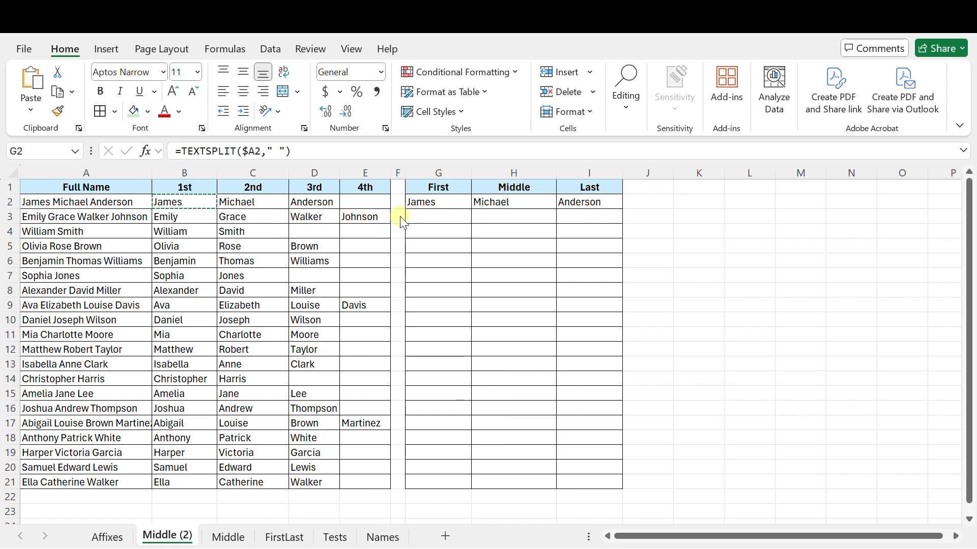
# Wrap the formula in G2 with TAKE so it reads =TAKE(TEXTSPLIT($A2," "),1,1)
pyautogui.click(433, 204)
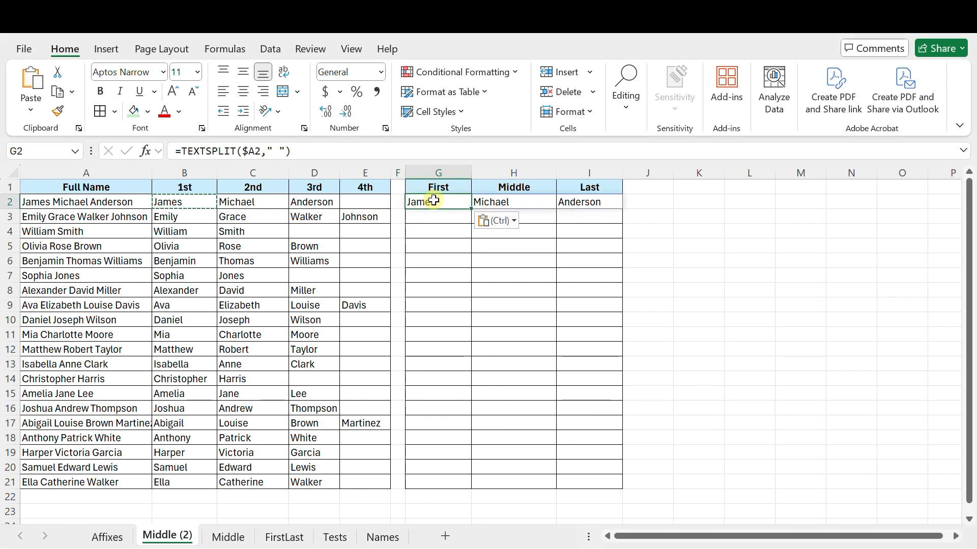
pyautogui.click(180, 151)
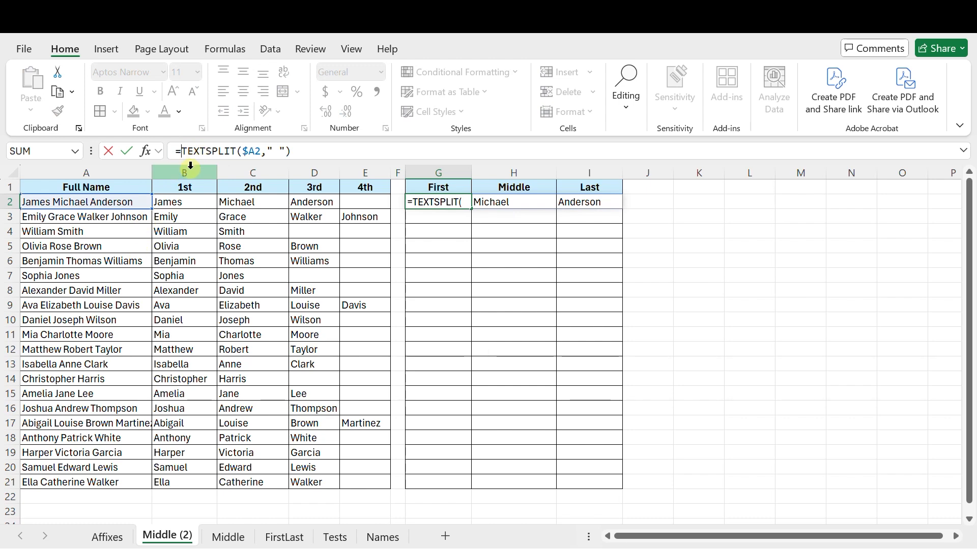
pyautogui.write('tak')
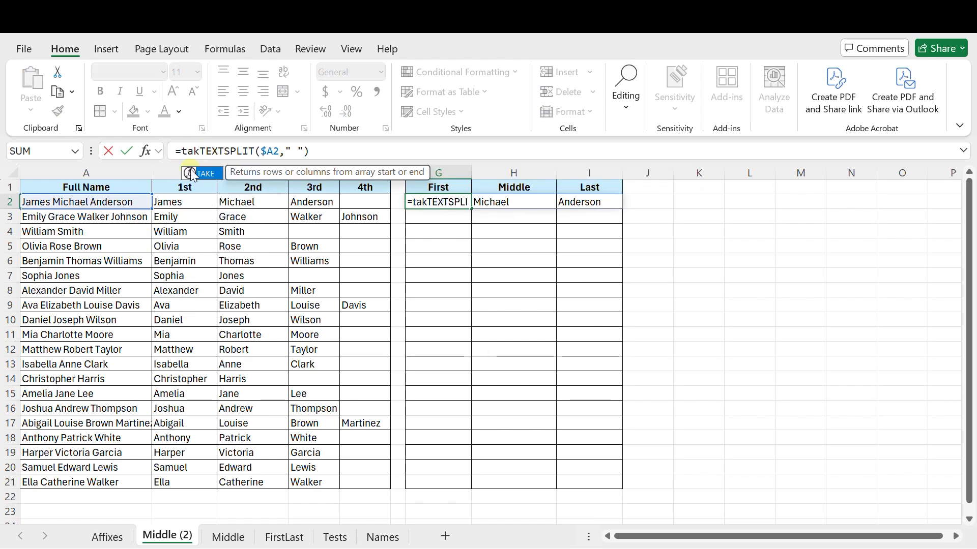
pyautogui.press('Tab')
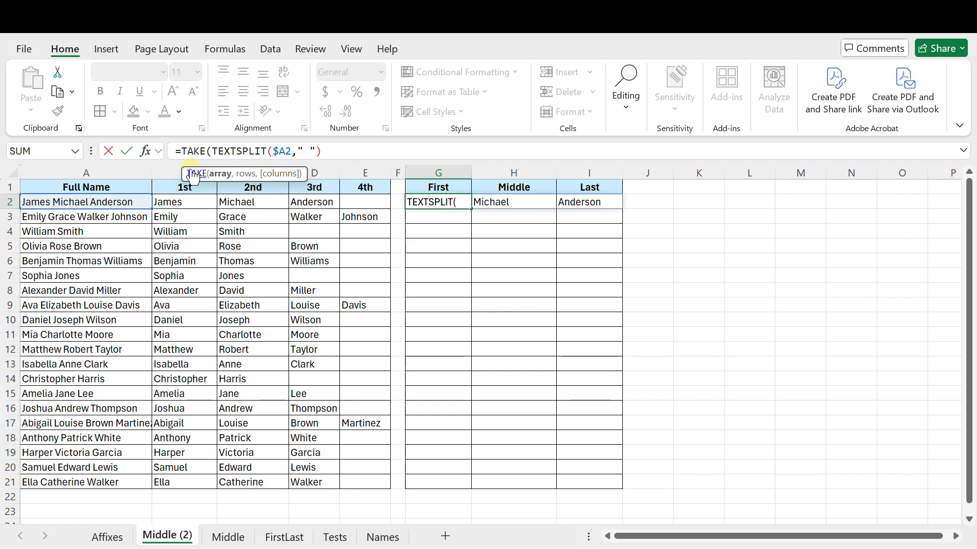
pyautogui.click(325, 151)
pyautogui.write(',')
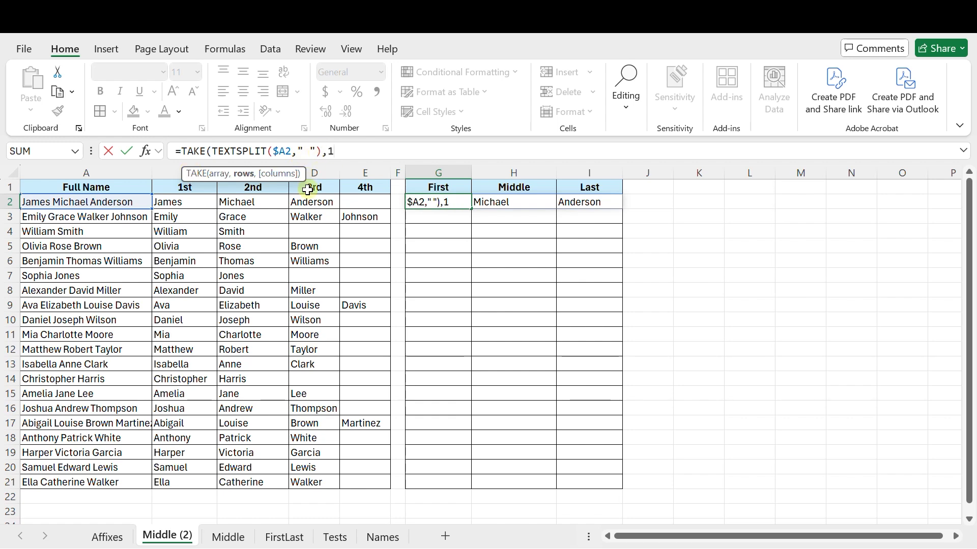
pyautogui.write('1,1')
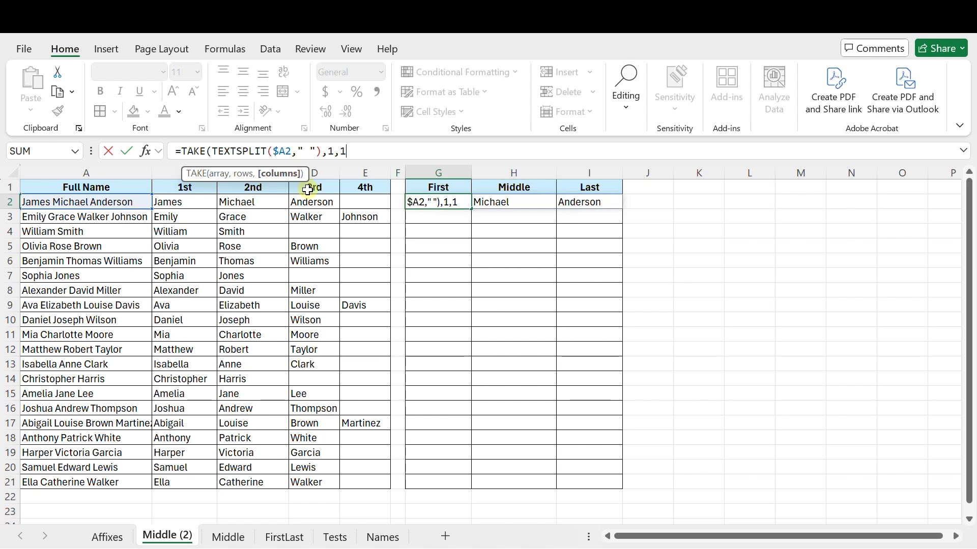
pyautogui.write(')')
pyautogui.press('Return')
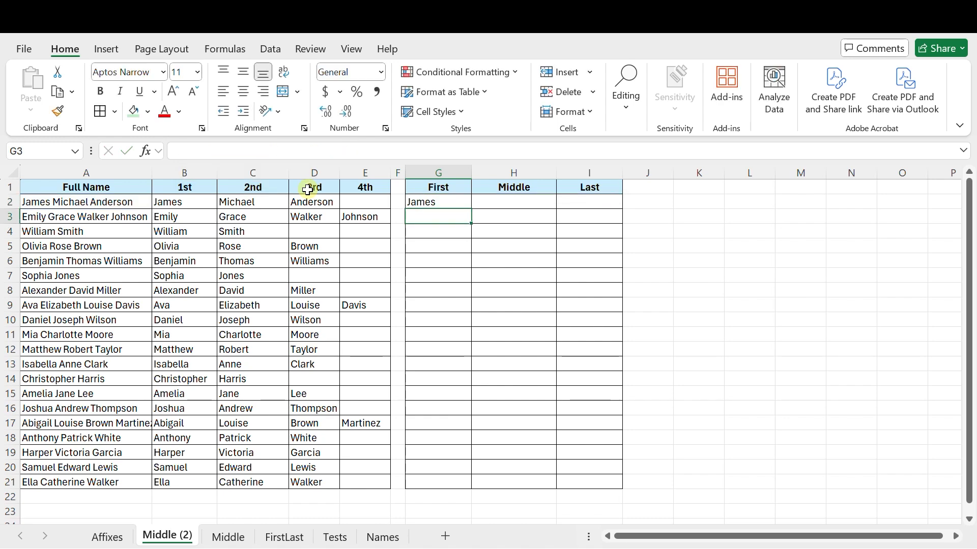
# Fill the First name formula from G2 down to G21, and copy G2 into I2 under Last
pyautogui.click(465, 203)
pyautogui.moveTo(470, 207); pyautogui.dragTo(473, 488)
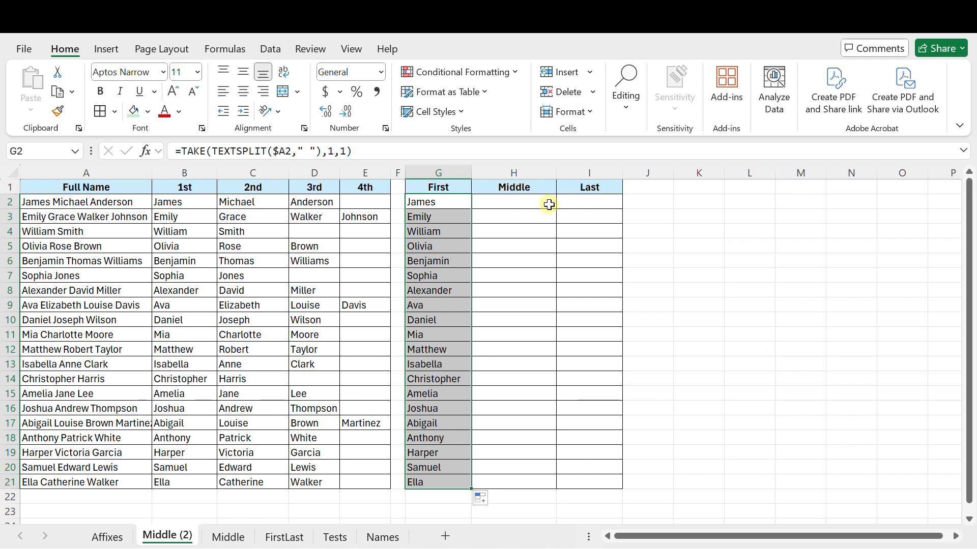
pyautogui.click(431, 198)
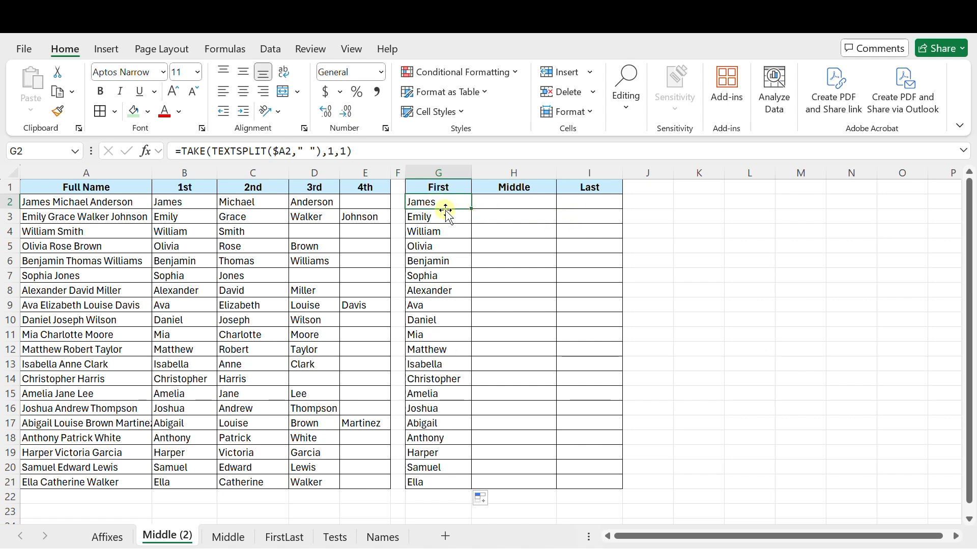
pyautogui.hotkey('ctrl', 'c')
pyautogui.click(570, 203)
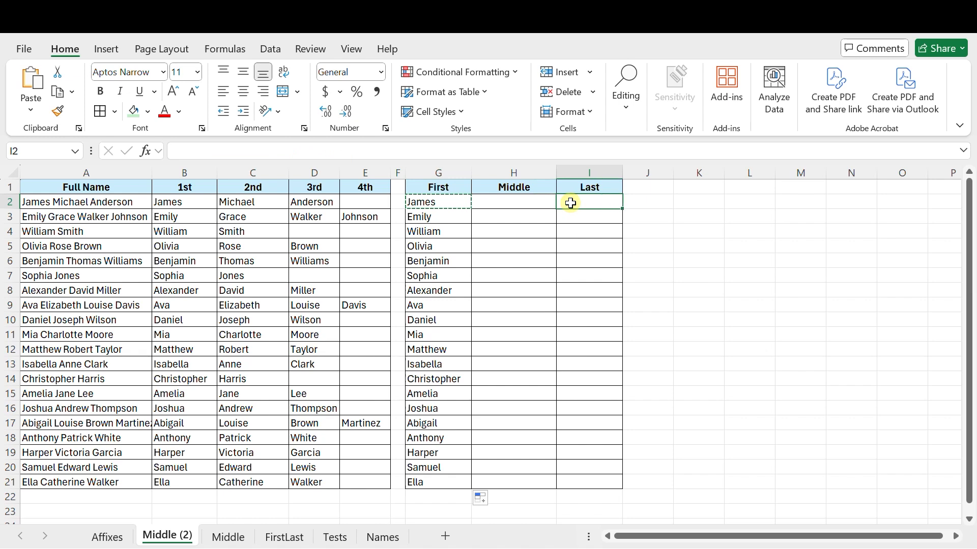
pyautogui.hotkey('ctrl', 'v')
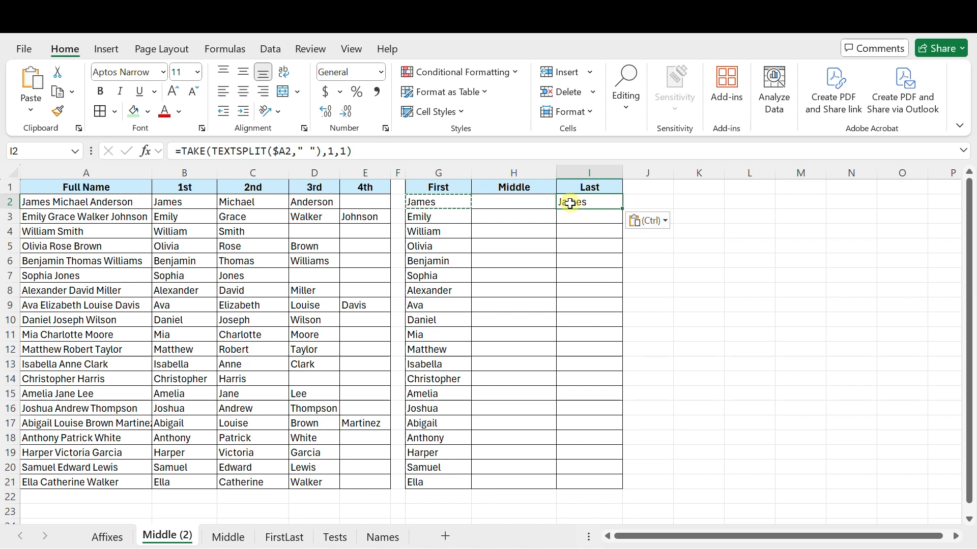
# Change the formula in I2 to =TAKE(TEXTSPLIT($A2," "),1,-1) and fill it down to I21
pyautogui.click(341, 151)
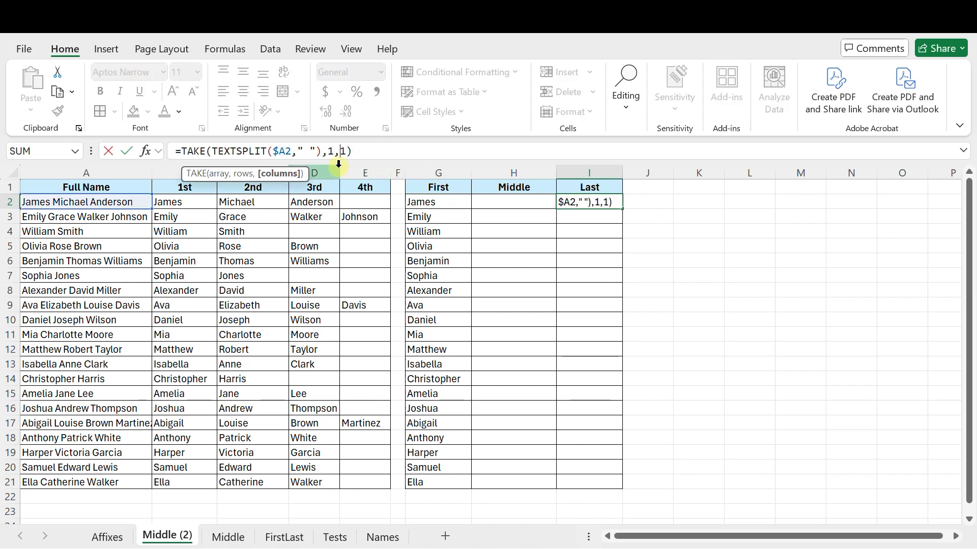
pyautogui.write('-')
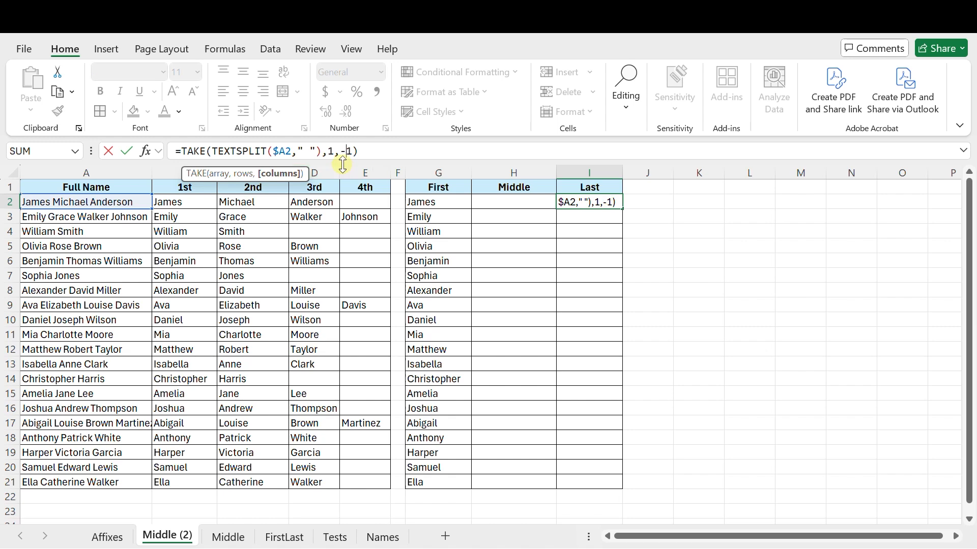
pyautogui.press('Return')
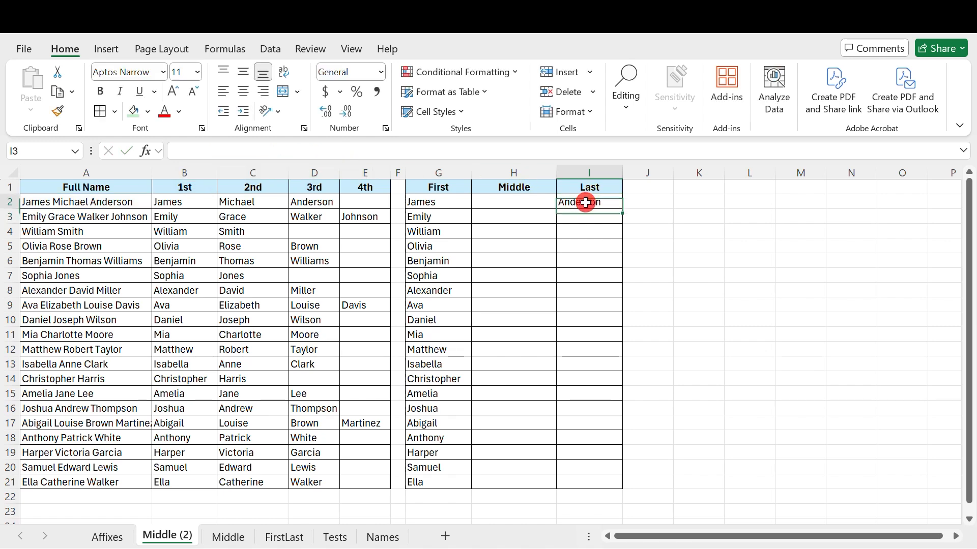
pyautogui.click(588, 203)
pyautogui.moveTo(624, 210); pyautogui.dragTo(622, 489)
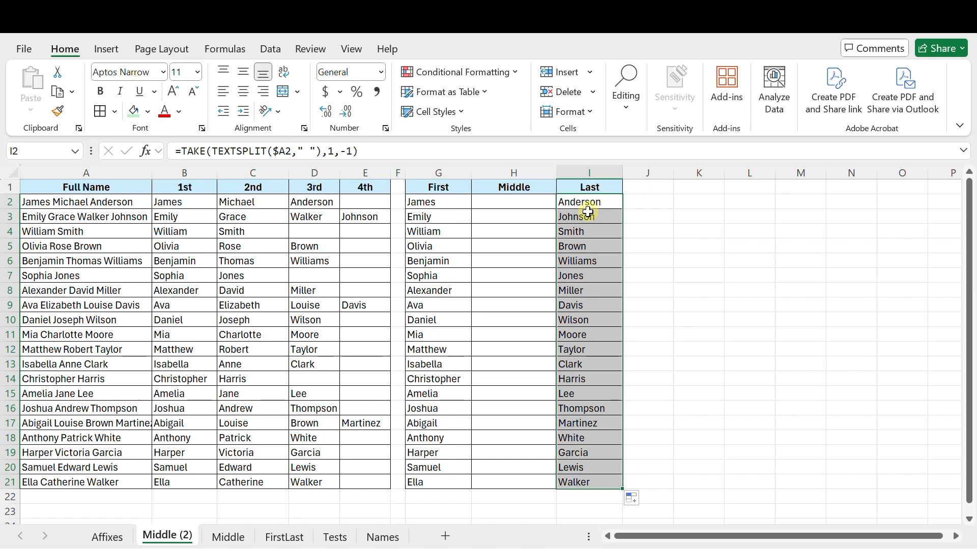
# Paste =IFERROR(TEXTJOIN(" ",FALSE,DROP(DROP(TEXTSPLIT($A2," "),0,1),0,-1)),"") into H2 under Middle and fill it down to H21
pyautogui.click(520, 201)
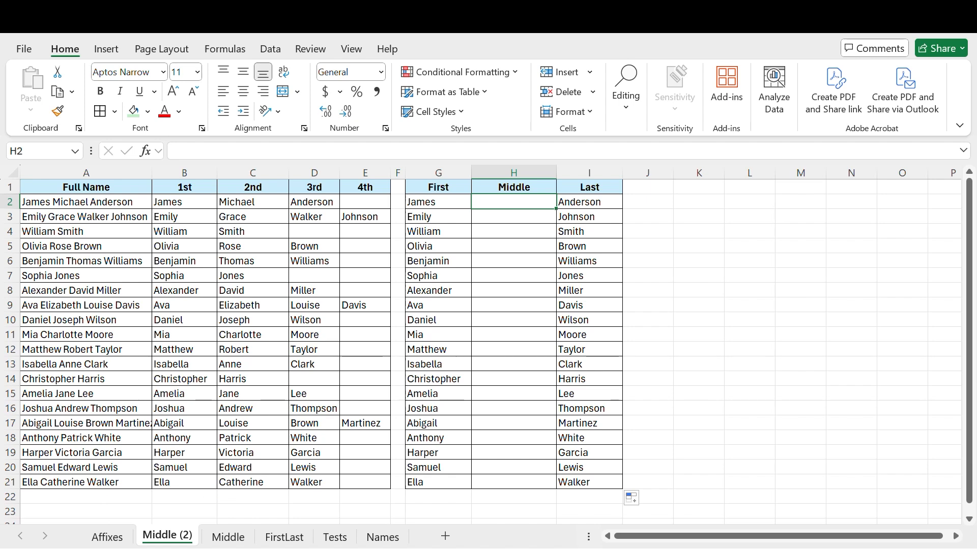
pyautogui.click(488, 199)
pyautogui.hotkey('ctrl', 'v')
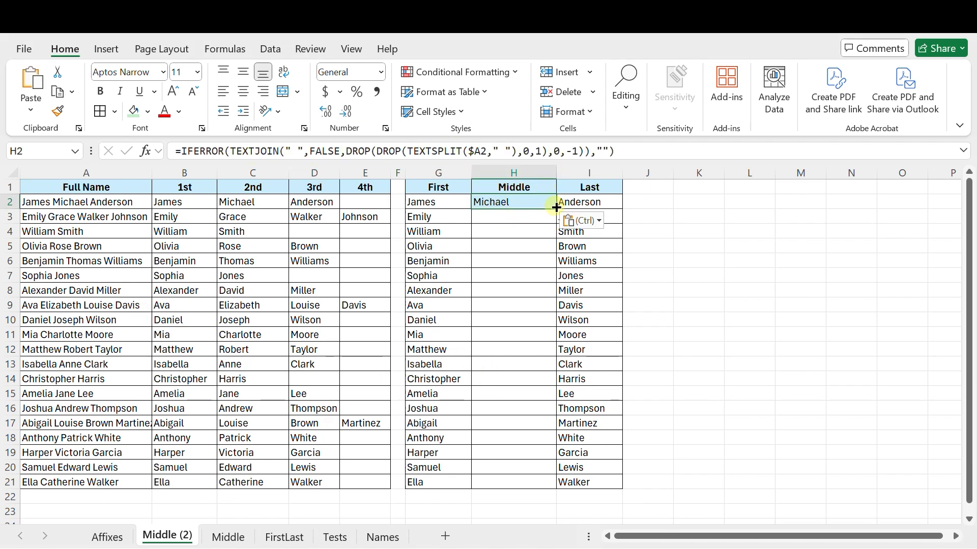
pyautogui.moveTo(556, 208); pyautogui.dragTo(555, 485)
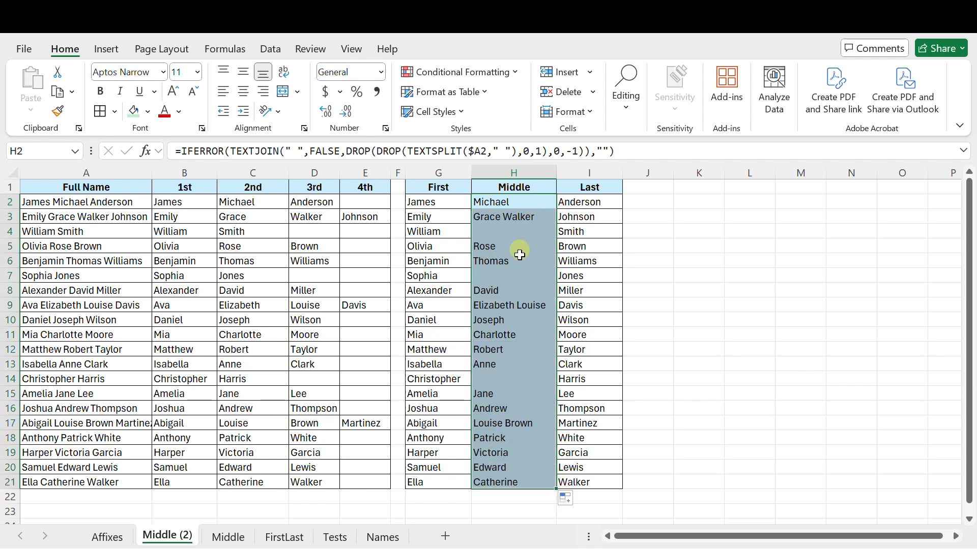